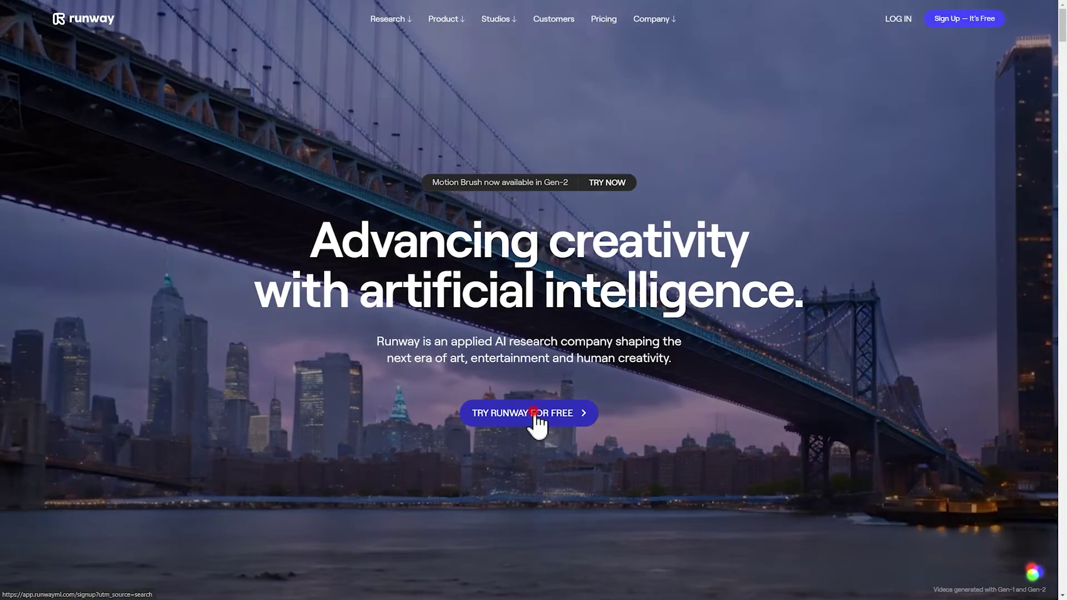
Enter the Runway app from the landing page and start a Gen-2 video from an image.
{"action": "left_click", "coordinate": [535, 416]}
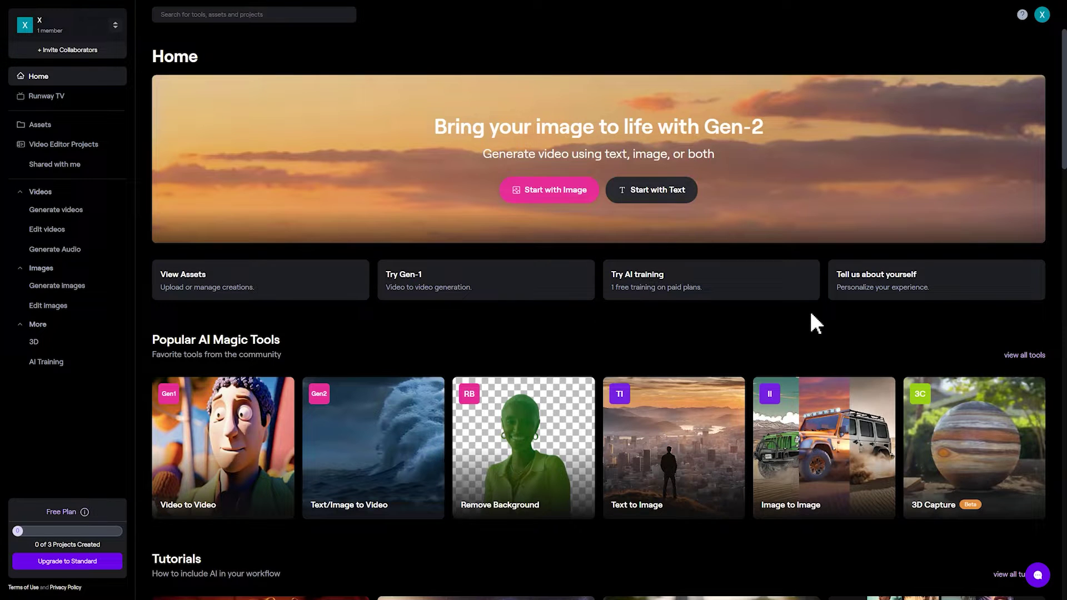
{"action": "left_click", "coordinate": [566, 192]}
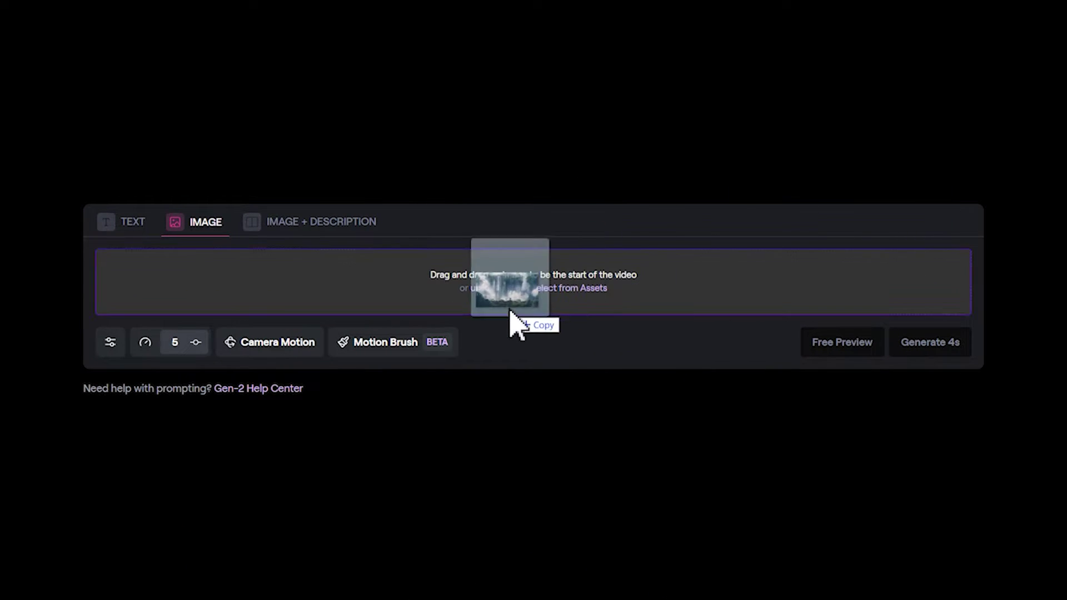
Upload the waterfall photo photo2.png as the first frame and open Motion Brush.
{"action": "left_click_drag", "start_coordinate": [728, 278], "coordinate": [512, 314]}
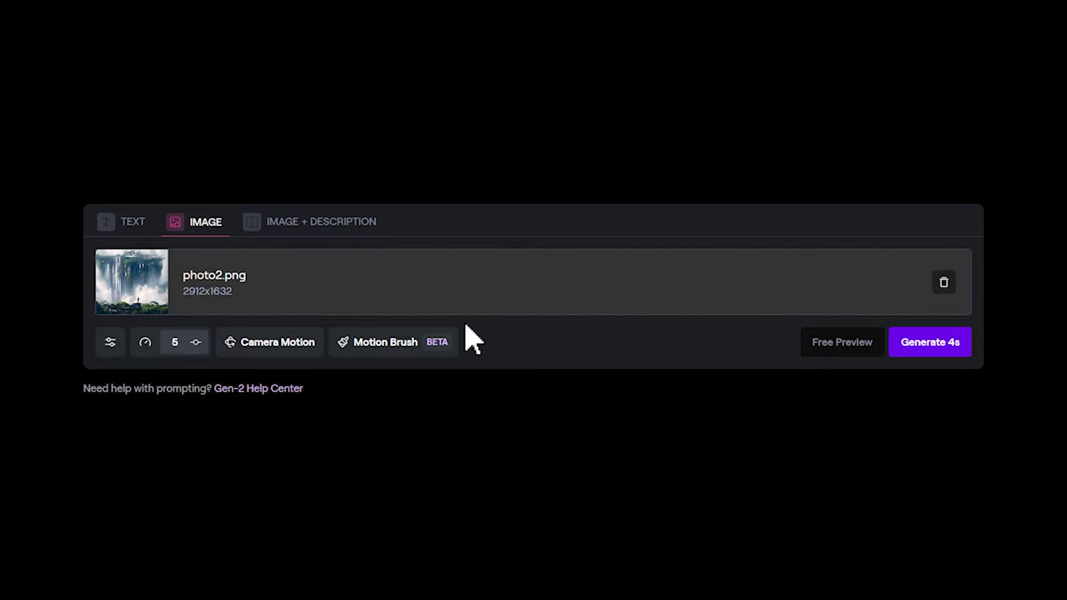
{"action": "left_click", "coordinate": [389, 341]}
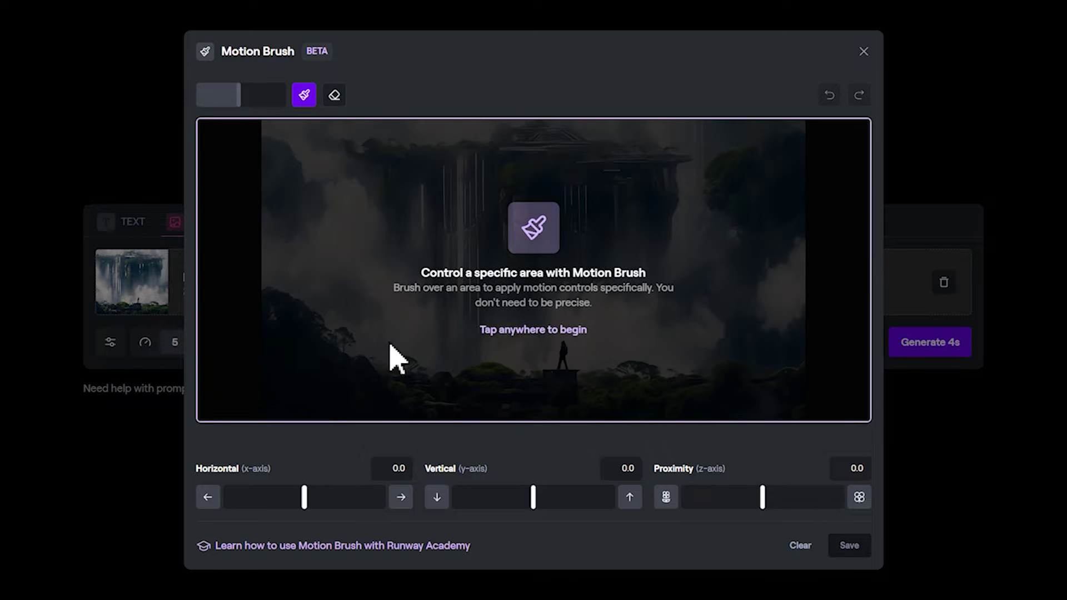
Paint the motion mask over the left mist, the central waterfalls, the right clouds and the top building.
{"action": "left_click", "coordinate": [390, 346]}
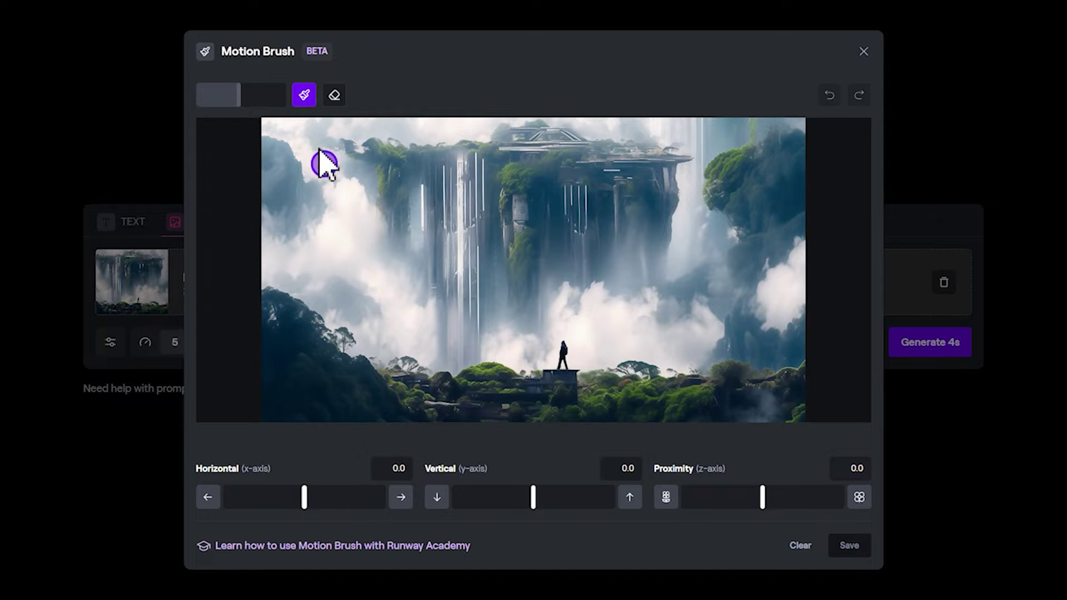
{"action": "mouse_move", "coordinate": [298, 132]}
{"action": "left_mouse_down"}
{"action": "mouse_move", "coordinate": [355, 186]}
{"action": "mouse_move", "coordinate": [312, 300]}
{"action": "mouse_move", "coordinate": [417, 354]}
{"action": "left_mouse_up"}
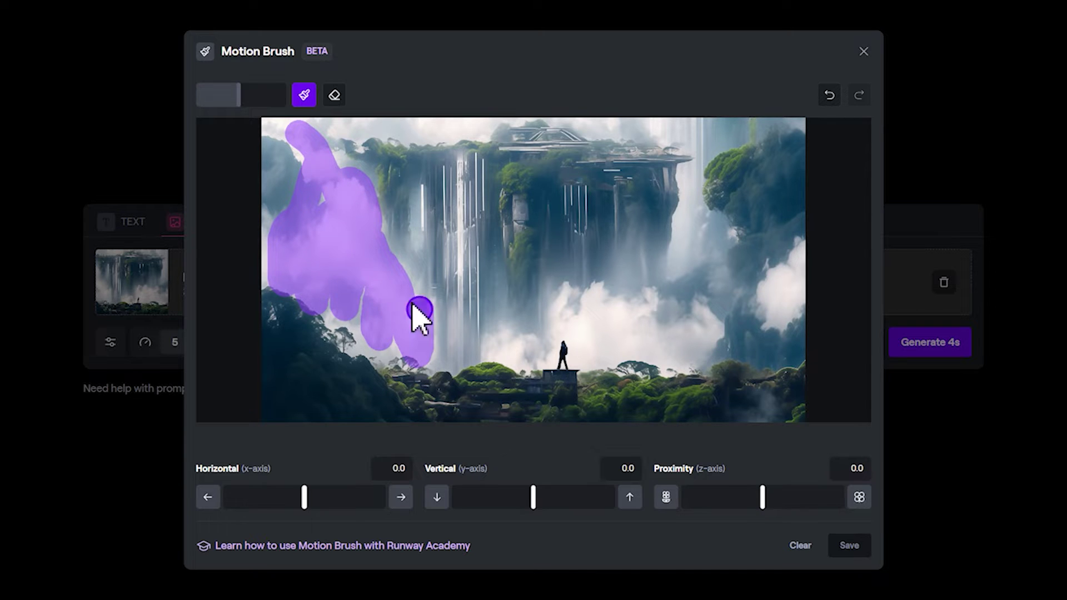
{"action": "left_click_drag", "start_coordinate": [417, 353], "coordinate": [425, 348]}
{"action": "left_click_drag", "start_coordinate": [464, 151], "coordinate": [474, 347]}
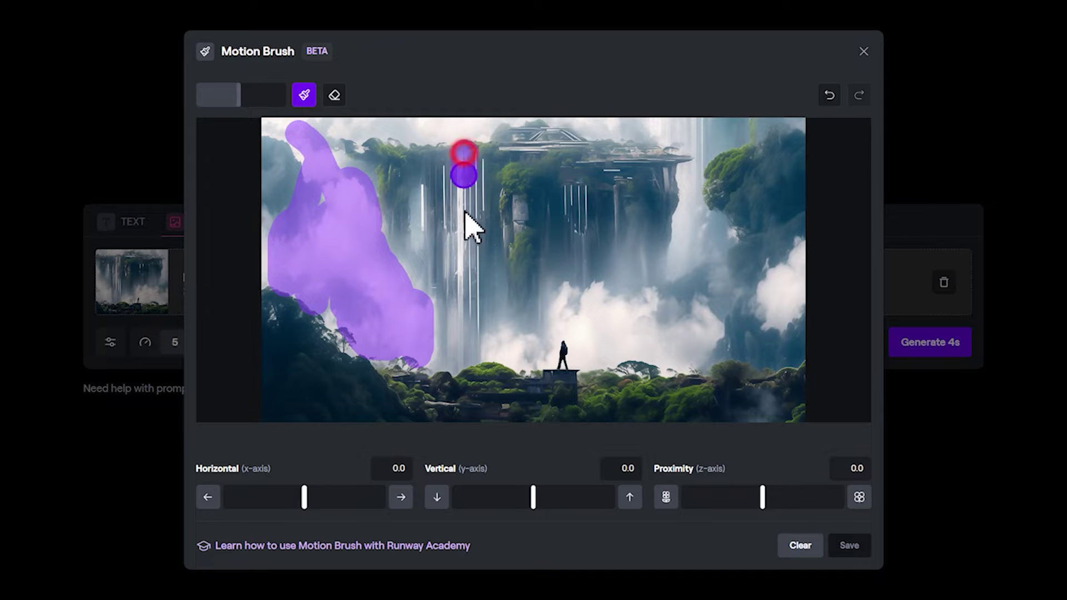
{"action": "mouse_move", "coordinate": [435, 148]}
{"action": "left_mouse_down"}
{"action": "mouse_move", "coordinate": [443, 326]}
{"action": "mouse_move", "coordinate": [531, 350]}
{"action": "mouse_move", "coordinate": [559, 310]}
{"action": "mouse_move", "coordinate": [589, 310]}
{"action": "mouse_move", "coordinate": [628, 362]}
{"action": "mouse_move", "coordinate": [673, 360]}
{"action": "left_mouse_up"}
{"action": "mouse_move", "coordinate": [776, 350]}
{"action": "left_mouse_down"}
{"action": "mouse_move", "coordinate": [792, 253]}
{"action": "mouse_move", "coordinate": [769, 322]}
{"action": "left_mouse_up"}
{"action": "mouse_move", "coordinate": [703, 288]}
{"action": "left_mouse_down"}
{"action": "mouse_move", "coordinate": [683, 305]}
{"action": "mouse_move", "coordinate": [484, 138]}
{"action": "left_mouse_up"}
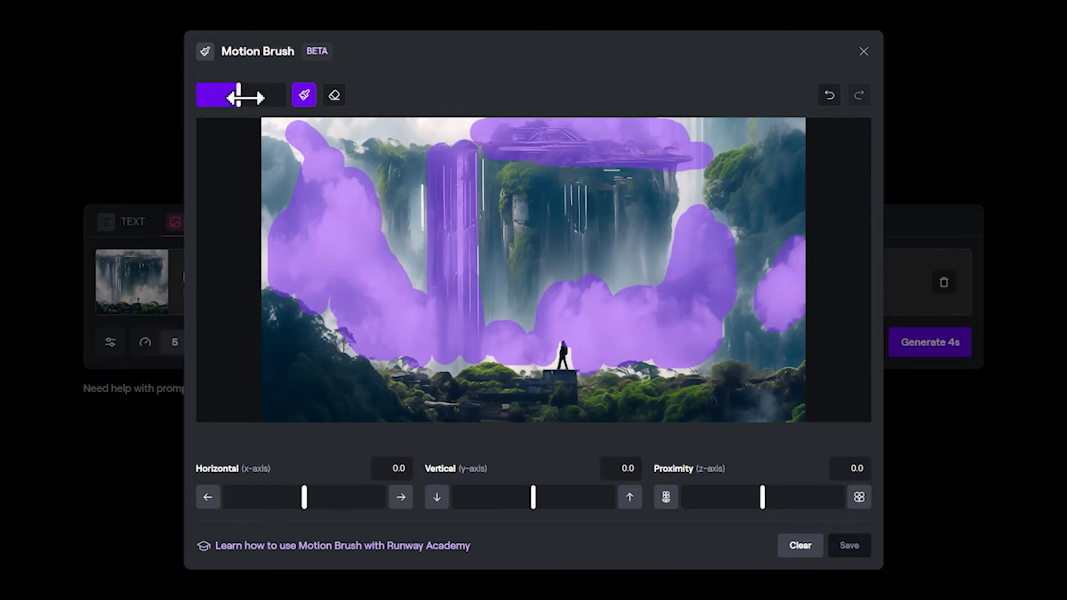
With a smaller brush, touch up the mask edges along the top-left and left side.
{"action": "left_click_drag", "start_coordinate": [236, 95], "coordinate": [213, 95]}
{"action": "left_click_drag", "start_coordinate": [338, 151], "coordinate": [355, 175]}
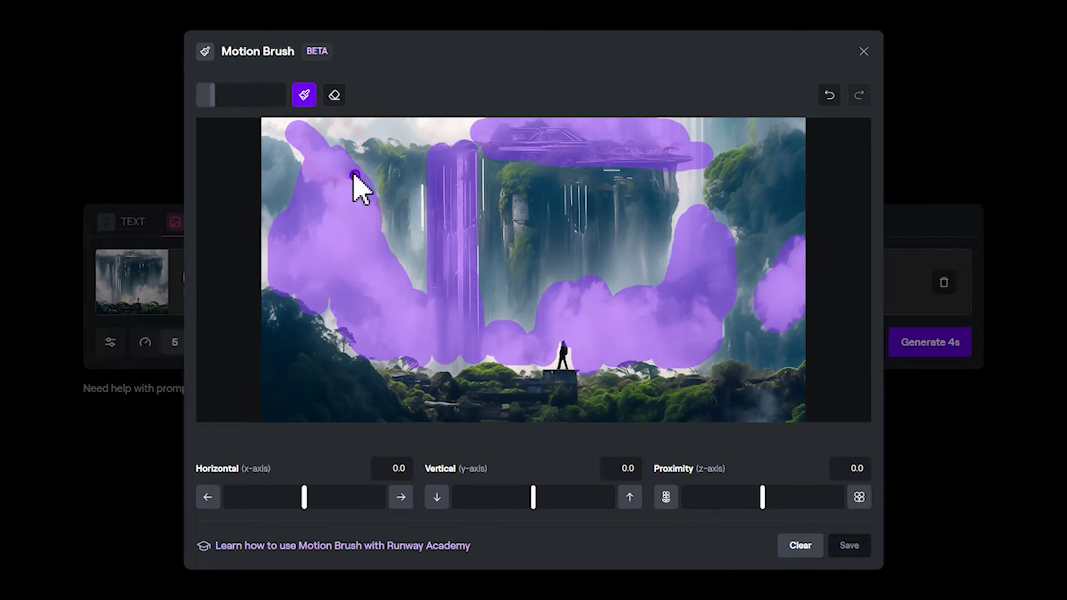
{"action": "mouse_move", "coordinate": [297, 150]}
{"action": "left_mouse_down"}
{"action": "mouse_move", "coordinate": [321, 139]}
{"action": "mouse_move", "coordinate": [300, 127]}
{"action": "left_mouse_up"}
{"action": "left_click_drag", "start_coordinate": [300, 278], "coordinate": [262, 278]}
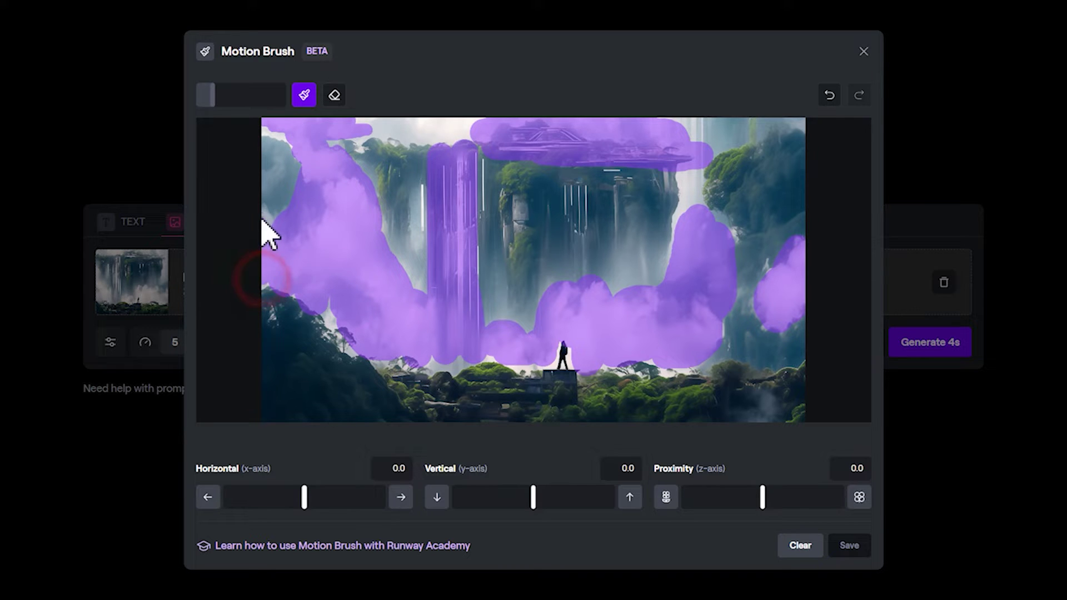
{"action": "left_click_drag", "start_coordinate": [393, 274], "coordinate": [433, 310]}
{"action": "left_click_drag", "start_coordinate": [426, 355], "coordinate": [436, 366]}
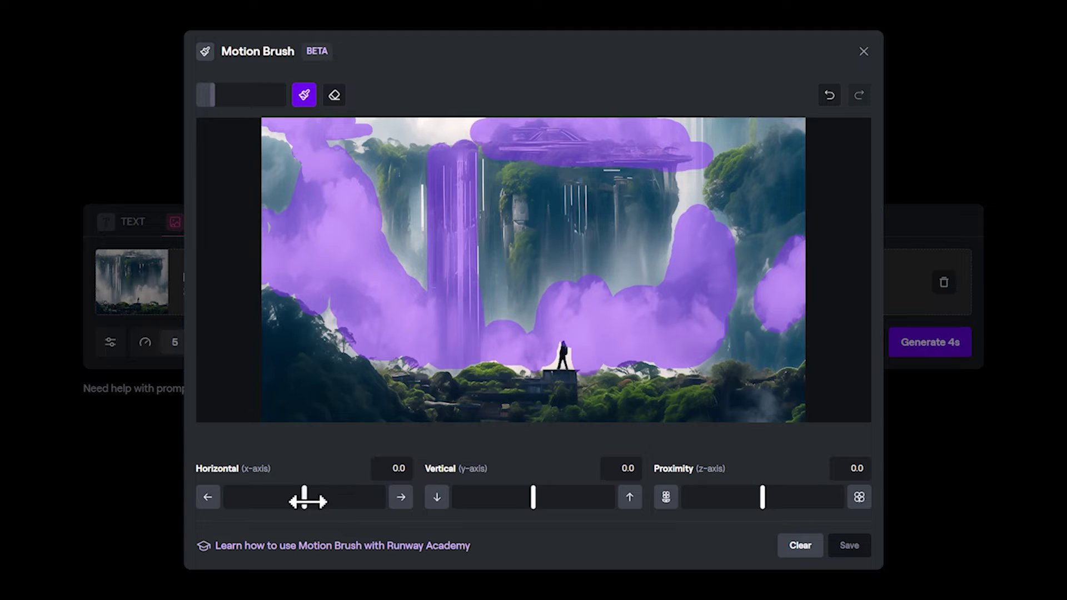
Set the brushed area's horizontal motion to 2.0 and save the Motion Brush.
{"action": "left_click_drag", "start_coordinate": [304, 500], "coordinate": [316, 502]}
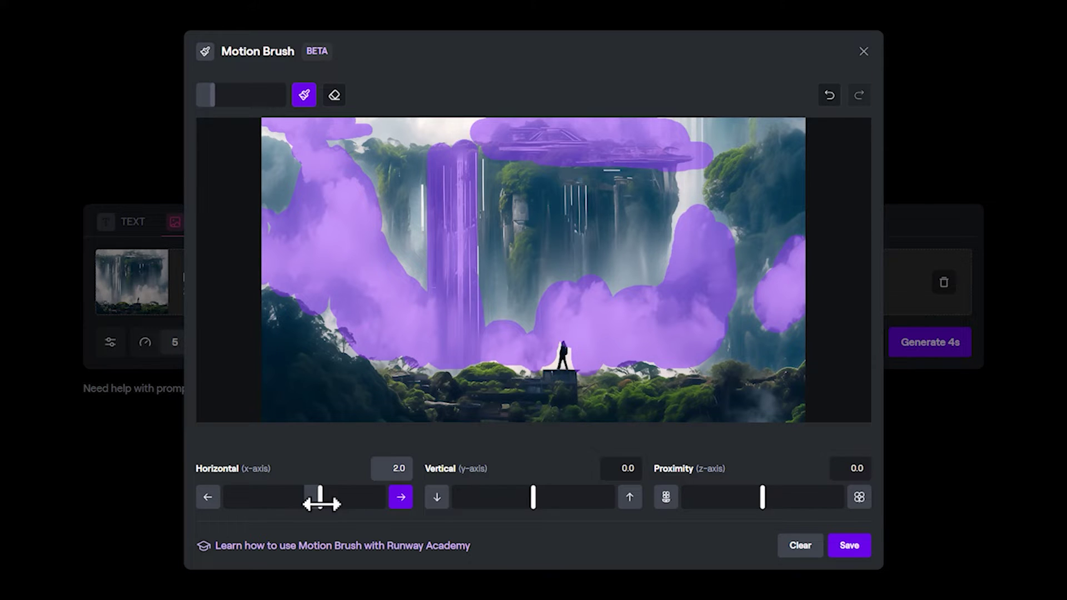
{"action": "left_click", "coordinate": [865, 552]}
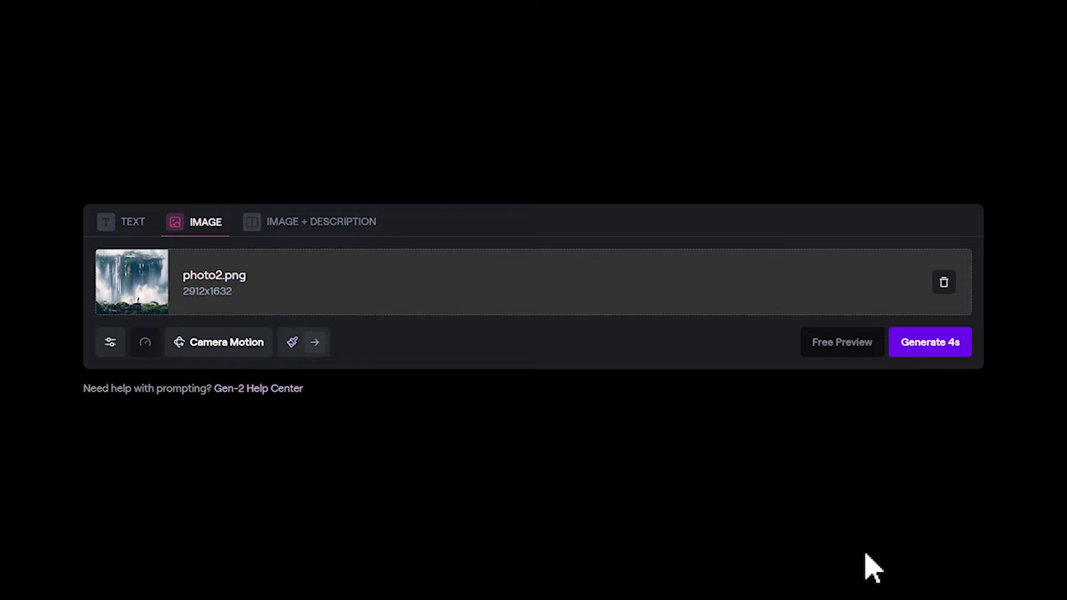
Save a camera zoom-in of 2.0 for the waterfall generation.
{"action": "left_click", "coordinate": [225, 350]}
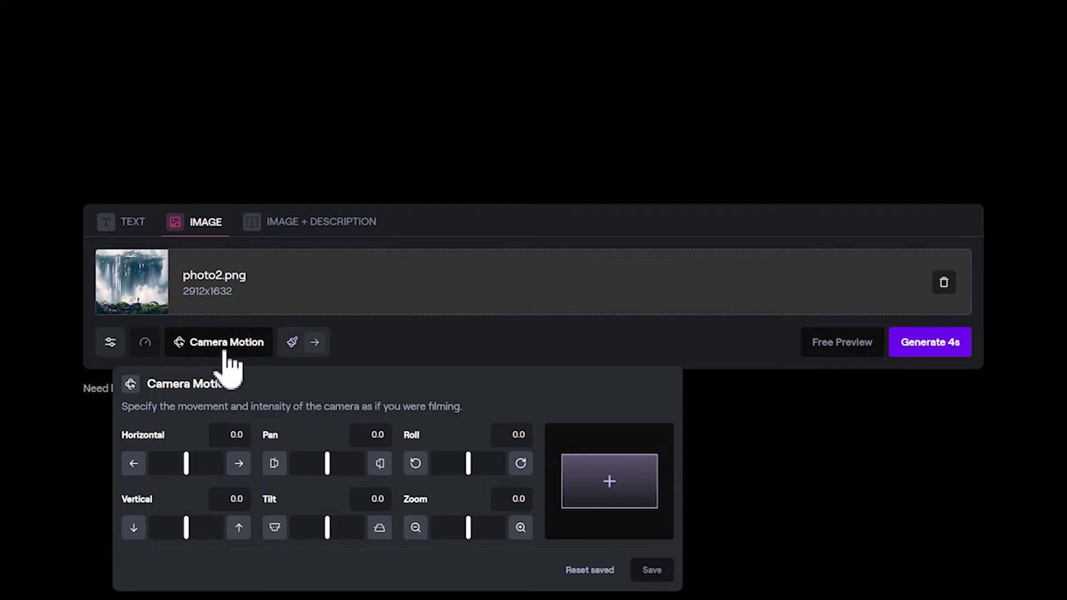
{"action": "left_click_drag", "start_coordinate": [469, 532], "coordinate": [477, 532]}
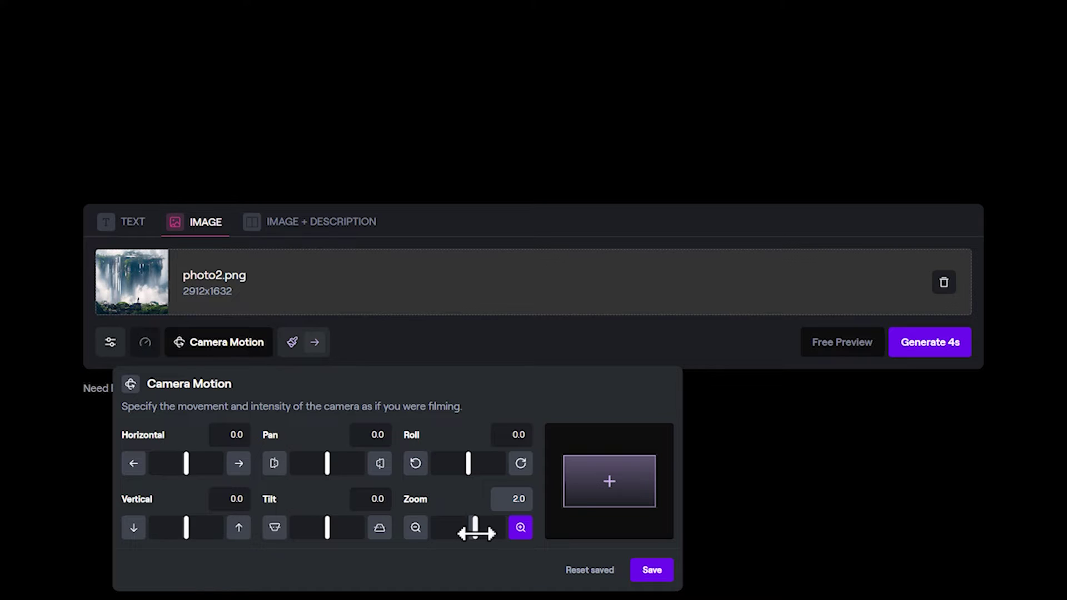
{"action": "left_click", "coordinate": [651, 571]}
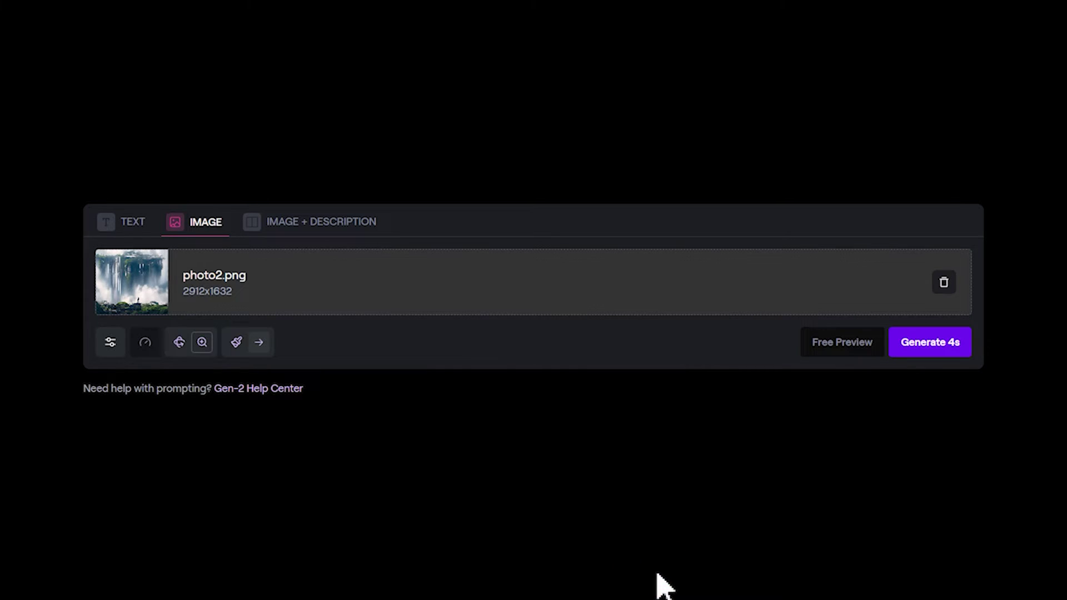
Generate the 4-second waterfall clip, then play and pause it to review the motion.
{"action": "left_click", "coordinate": [937, 342]}
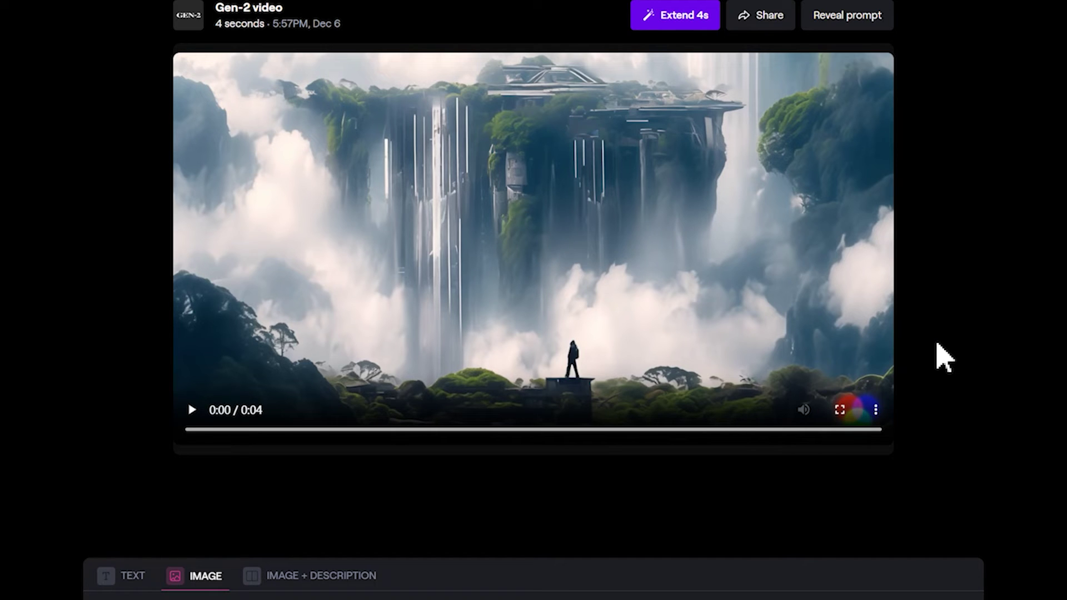
{"action": "left_click", "coordinate": [192, 410]}
{"action": "scroll", "coordinate": [189, 411], "scroll_direction": "down", "scroll_amount": 1}
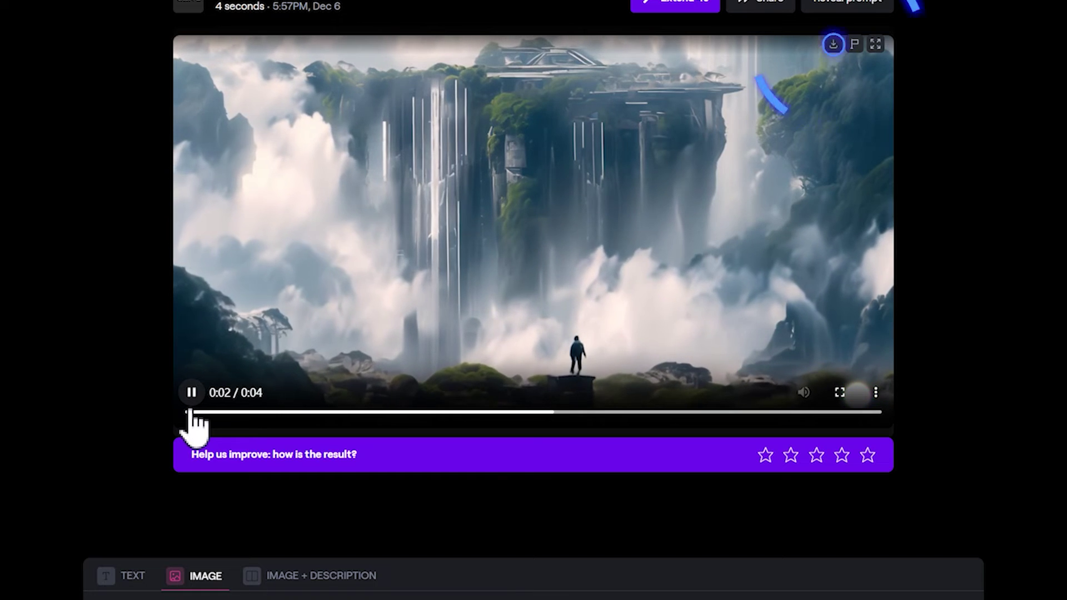
{"action": "left_click", "coordinate": [348, 342]}
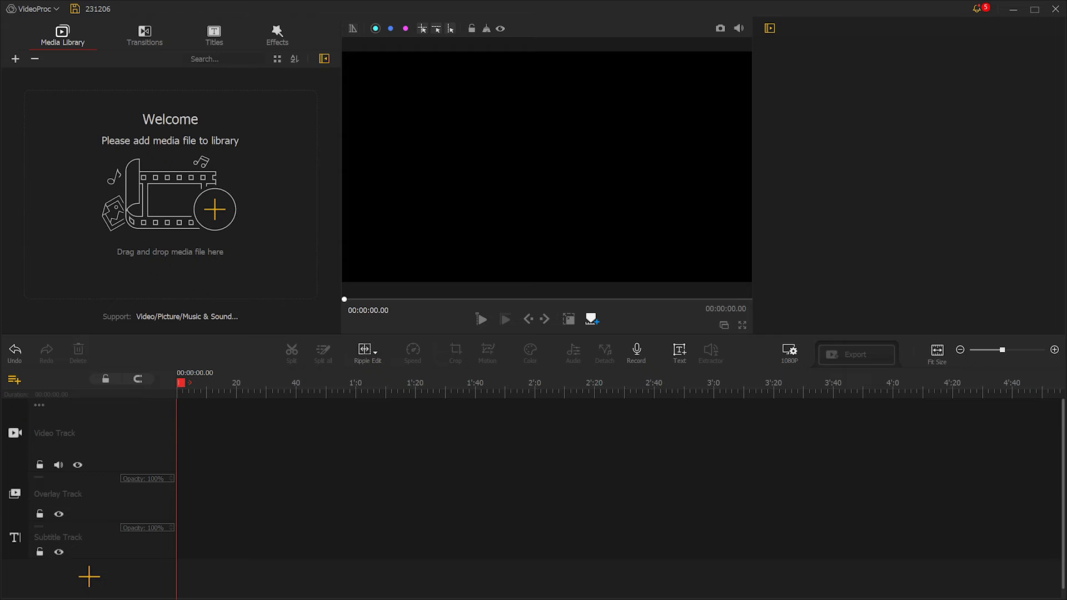
Import the three Gen-2 clips and place waterfall, mountain and pink forest clips on the video track in order.
{"action": "left_click_drag", "start_coordinate": [273, 229], "coordinate": [264, 227]}
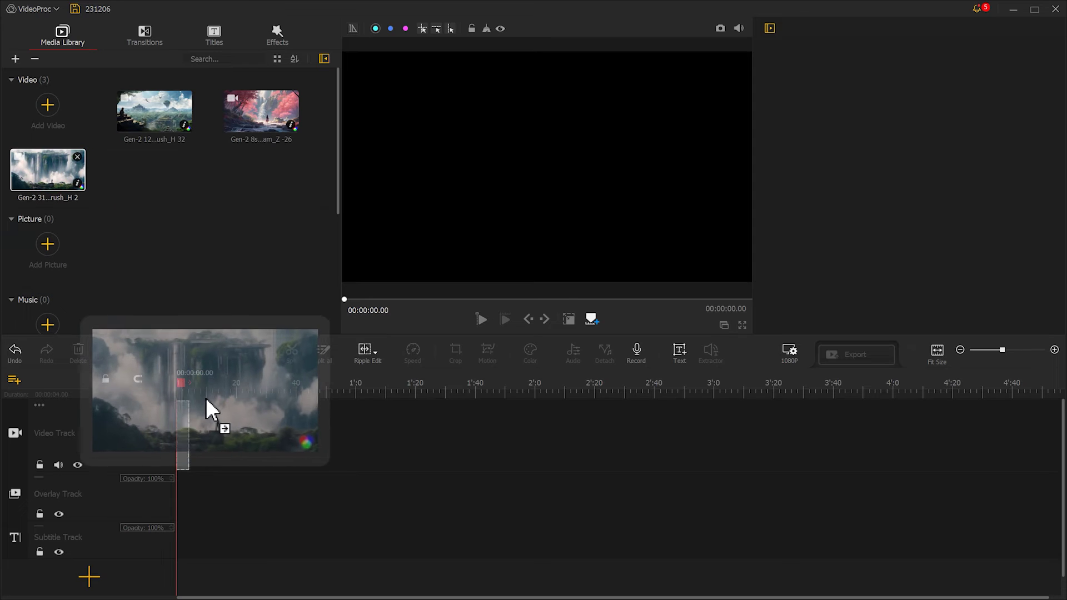
{"action": "left_click_drag", "start_coordinate": [56, 186], "coordinate": [212, 409]}
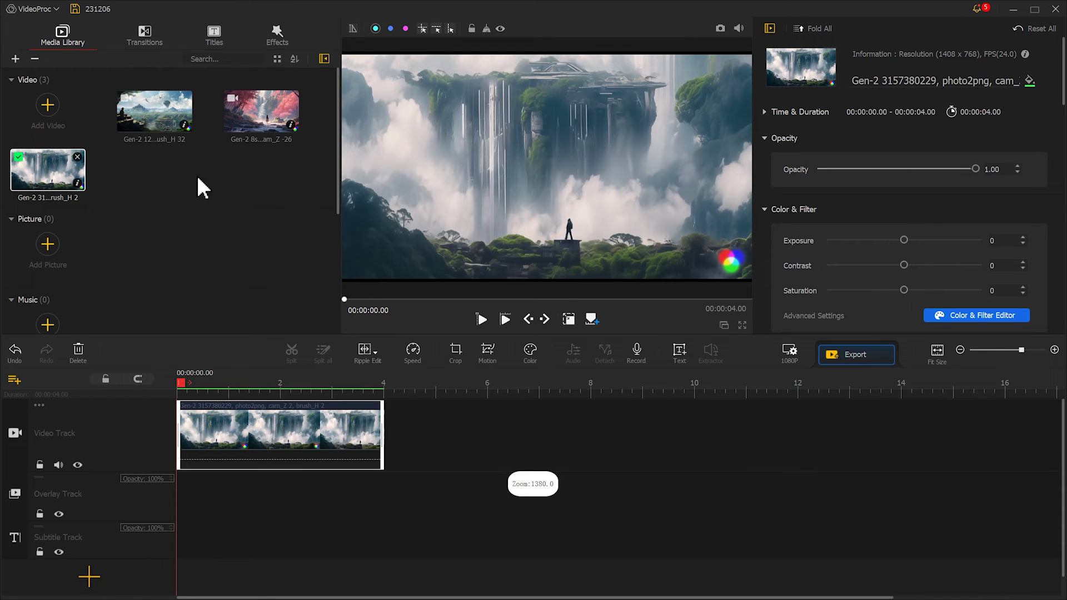
{"action": "left_click_drag", "start_coordinate": [154, 111], "coordinate": [488, 424]}
{"action": "mouse_move", "coordinate": [281, 125]}
{"action": "left_mouse_down"}
{"action": "mouse_move", "coordinate": [622, 327]}
{"action": "mouse_move", "coordinate": [650, 428]}
{"action": "left_mouse_up"}
Add Fade transitions between the waterfall, mountain and pink forest clips.
{"action": "left_click", "coordinate": [144, 36]}
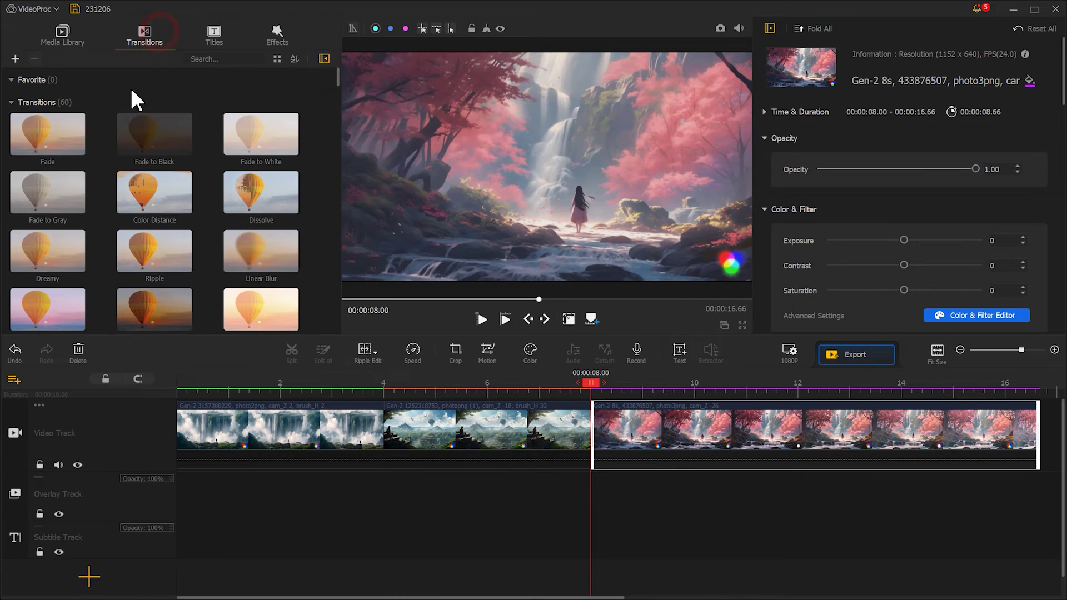
{"action": "left_click_drag", "start_coordinate": [55, 134], "coordinate": [383, 428]}
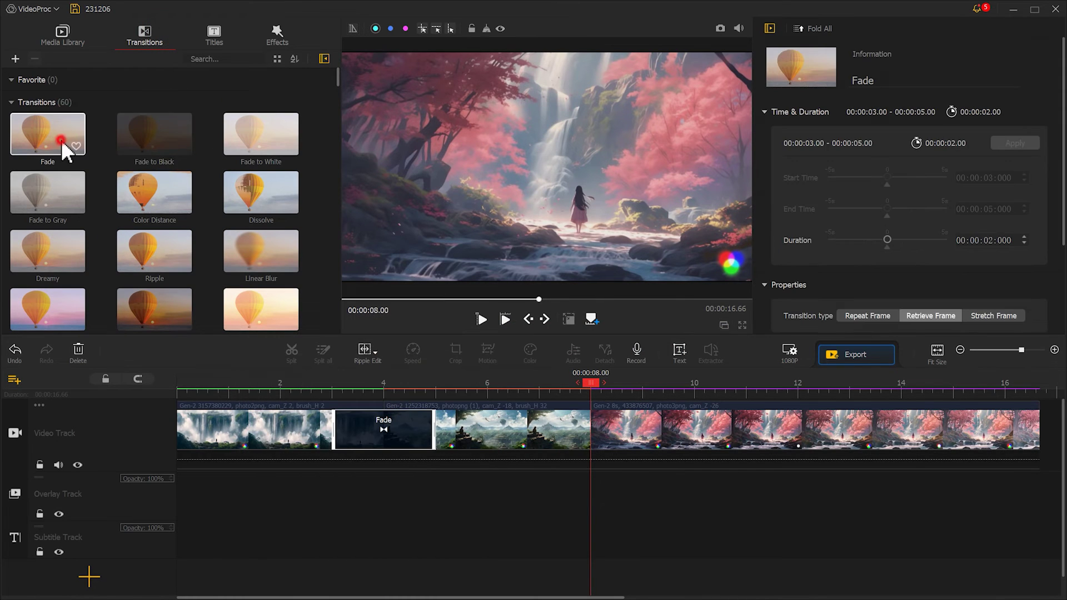
{"action": "left_click_drag", "start_coordinate": [61, 140], "coordinate": [612, 428]}
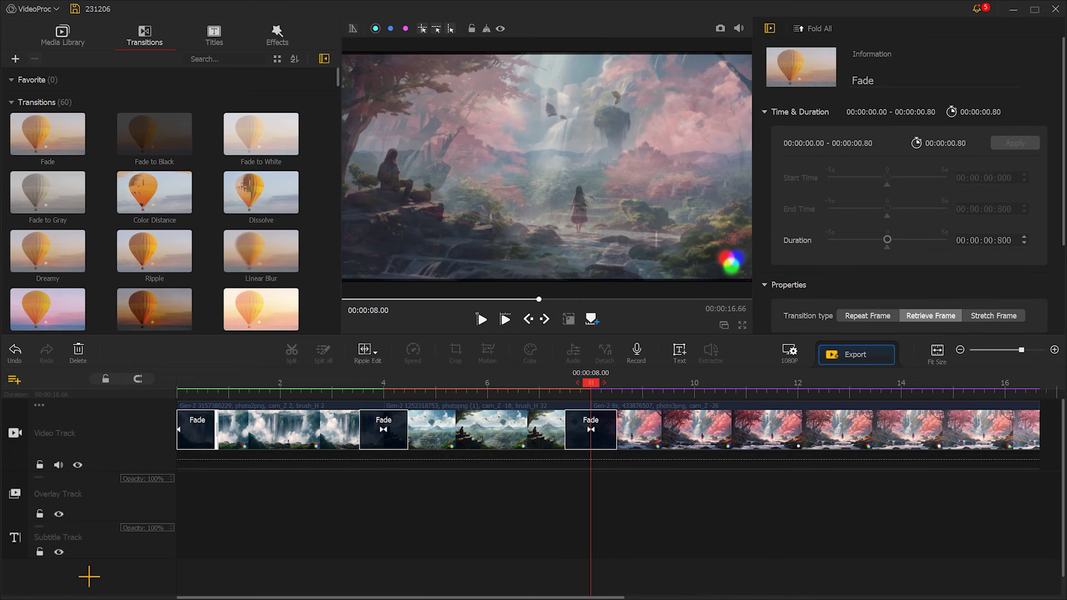
{"action": "left_click", "coordinate": [63, 36]}
Place the 1:15 music clip on the audio track beneath the video clips.
{"action": "mouse_move", "coordinate": [154, 300]}
{"action": "left_mouse_down"}
{"action": "mouse_move", "coordinate": [195, 536]}
{"action": "mouse_move", "coordinate": [203, 520]}
{"action": "left_mouse_up"}
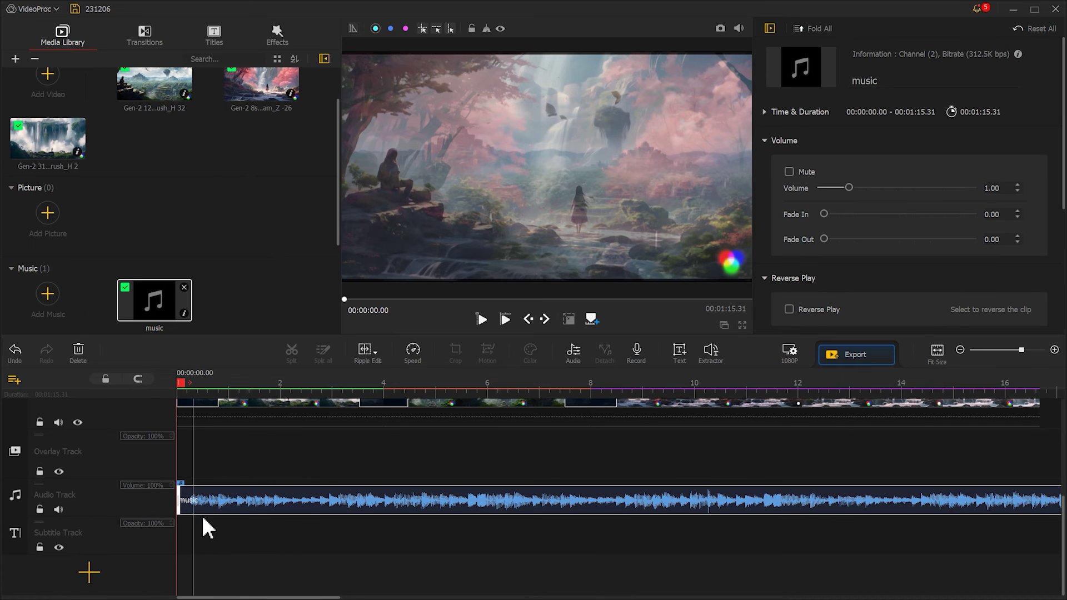